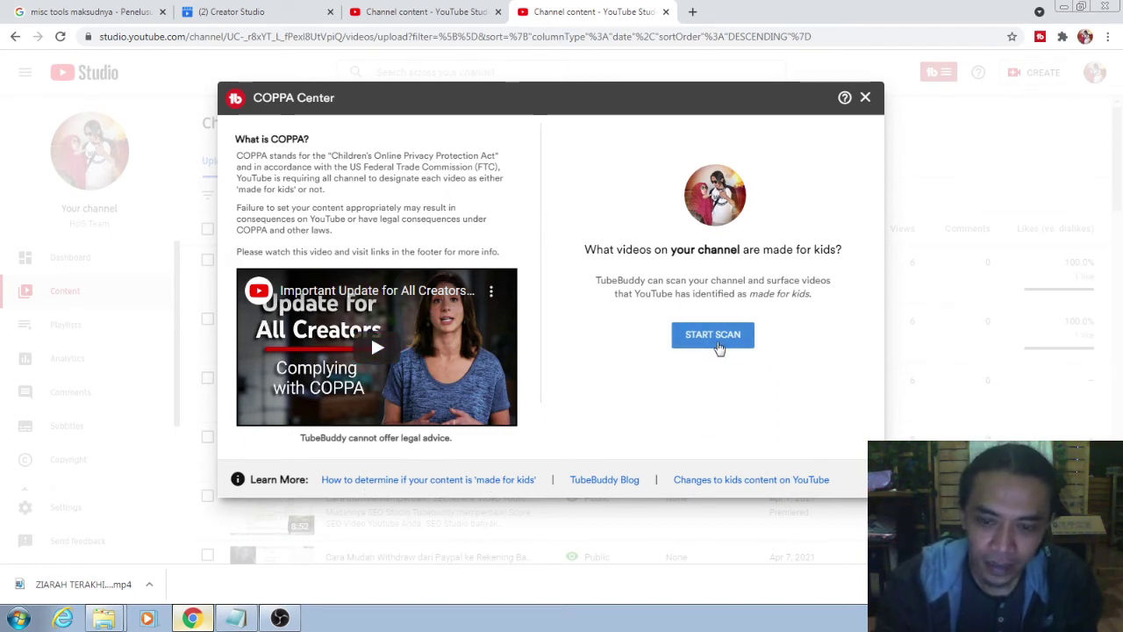
- Scan the channel with the COPPA Center and list the videos rated not made for kids
{"action": "left_click", "coordinate": [717, 346]}
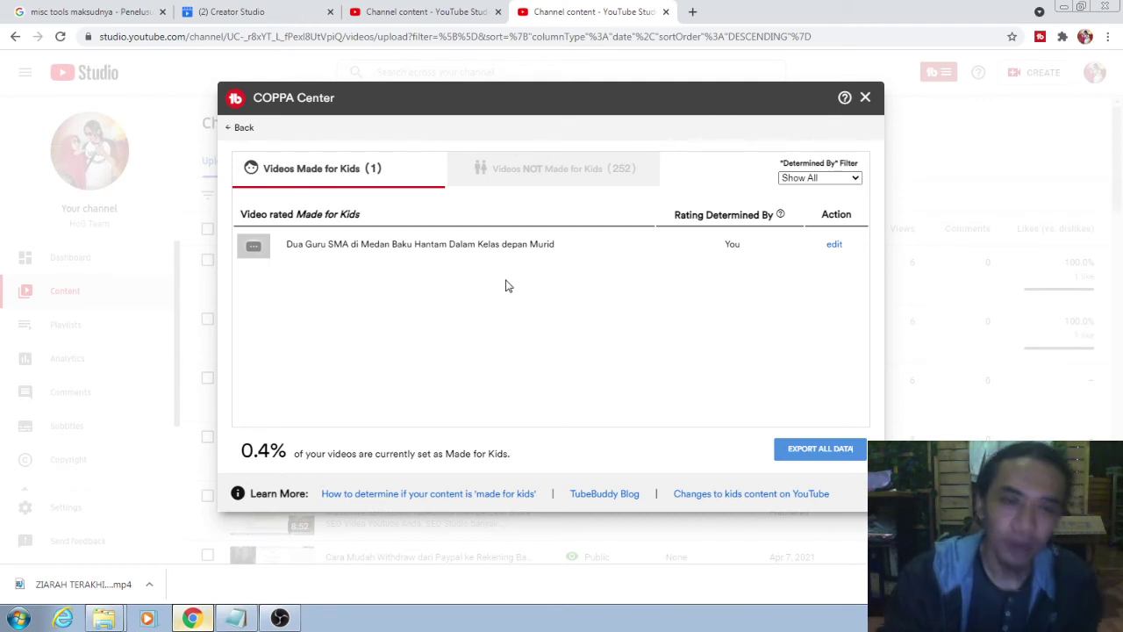
{"action": "left_click", "coordinate": [561, 180]}
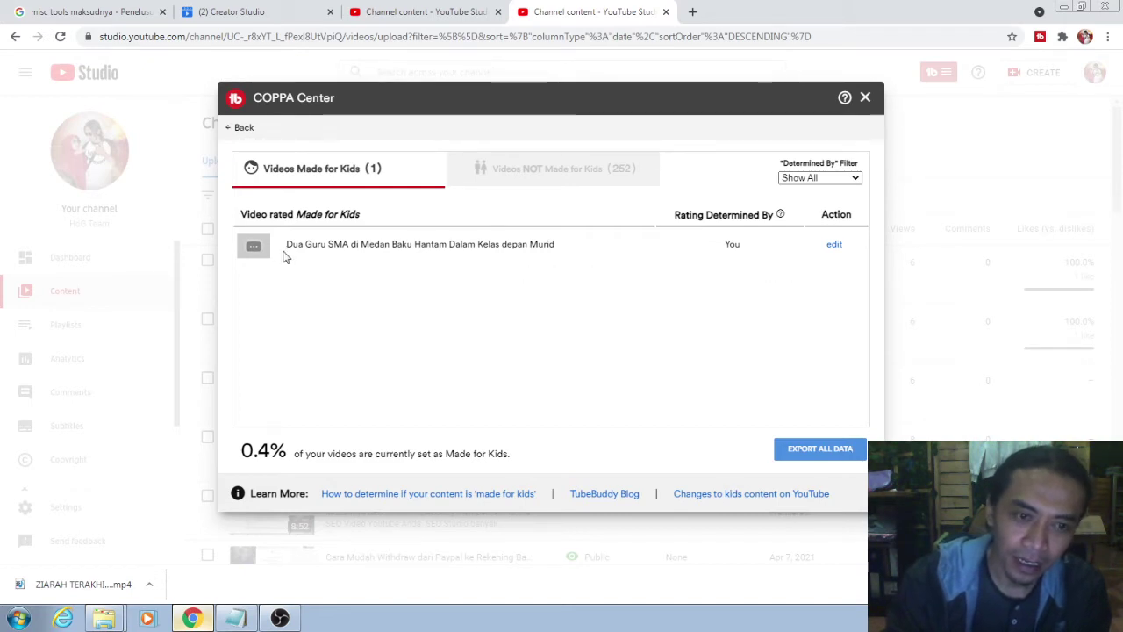
{"action": "left_click", "coordinate": [542, 173]}
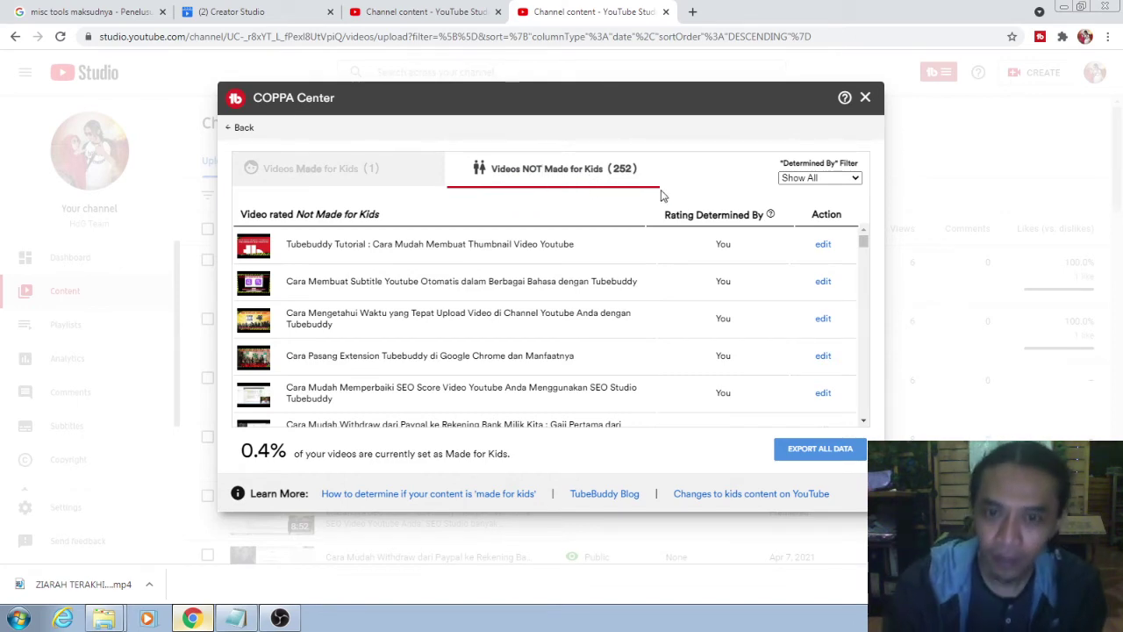
- Review the videos not made for kids, recheck the Made for Kids list, and close the COPPA Center
{"action": "scroll", "coordinate": [713, 314], "scroll_direction": "down", "scroll_amount": 6}
{"action": "scroll", "coordinate": [715, 313], "scroll_direction": "up", "scroll_amount": 6}
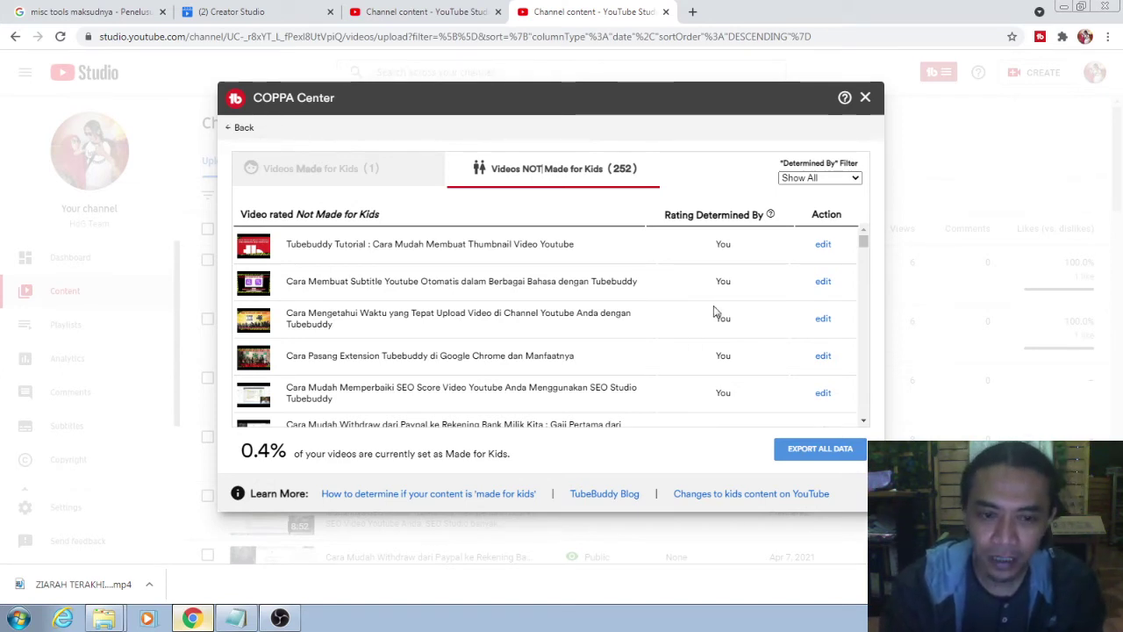
{"action": "scroll", "coordinate": [713, 312], "scroll_direction": "down", "scroll_amount": 7}
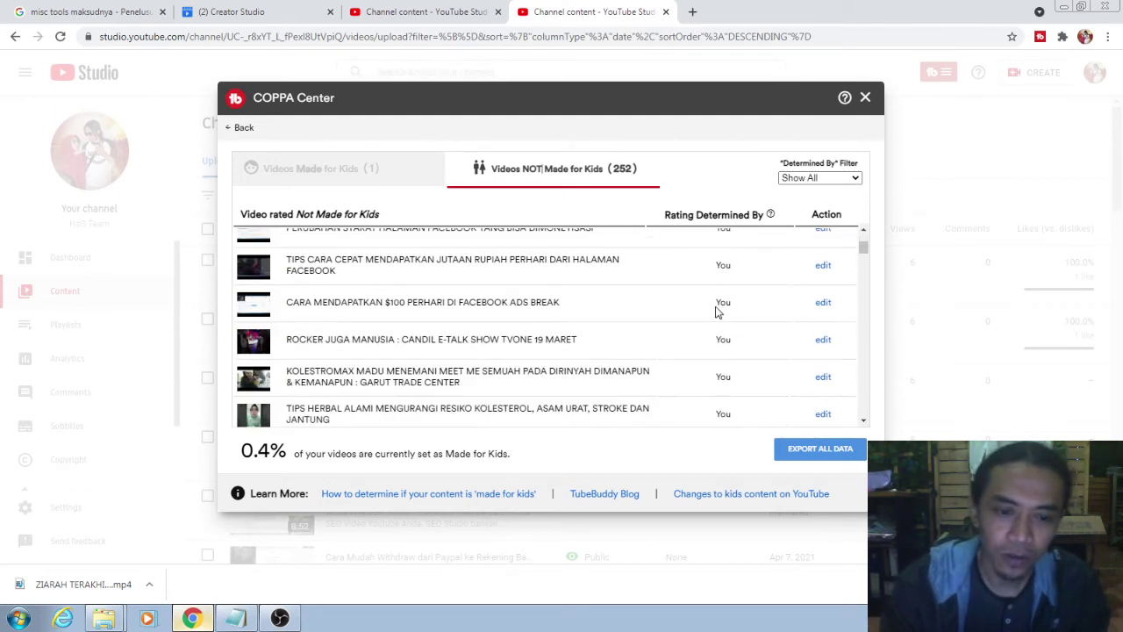
{"action": "scroll", "coordinate": [719, 303], "scroll_direction": "down", "scroll_amount": 3}
{"action": "scroll", "coordinate": [720, 298], "scroll_direction": "up", "scroll_amount": 5}
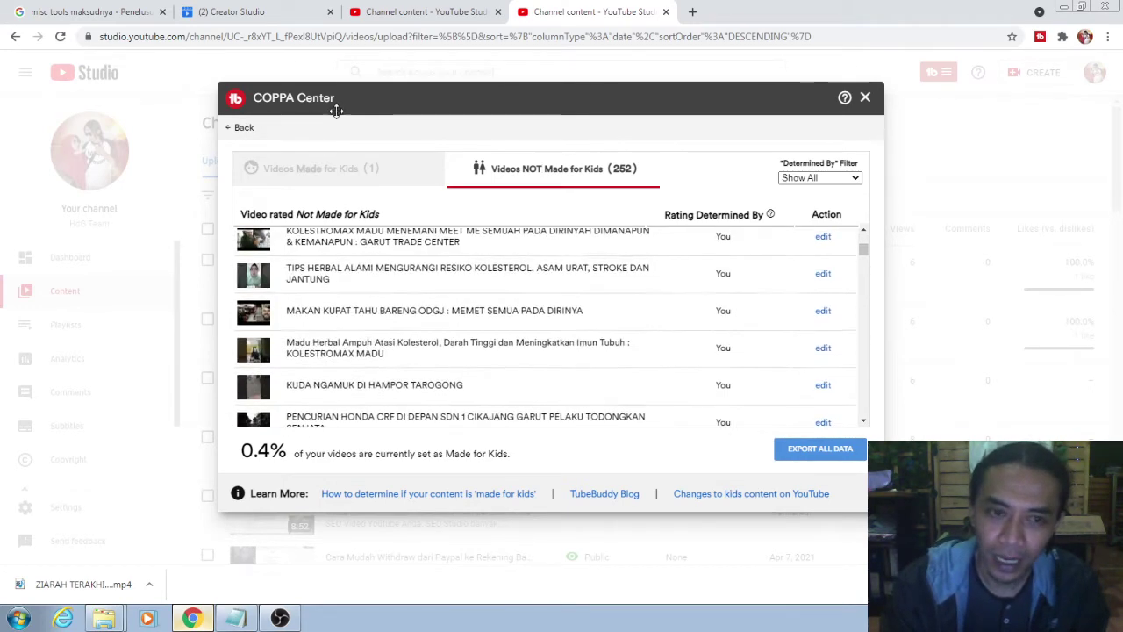
{"action": "left_click", "coordinate": [326, 171]}
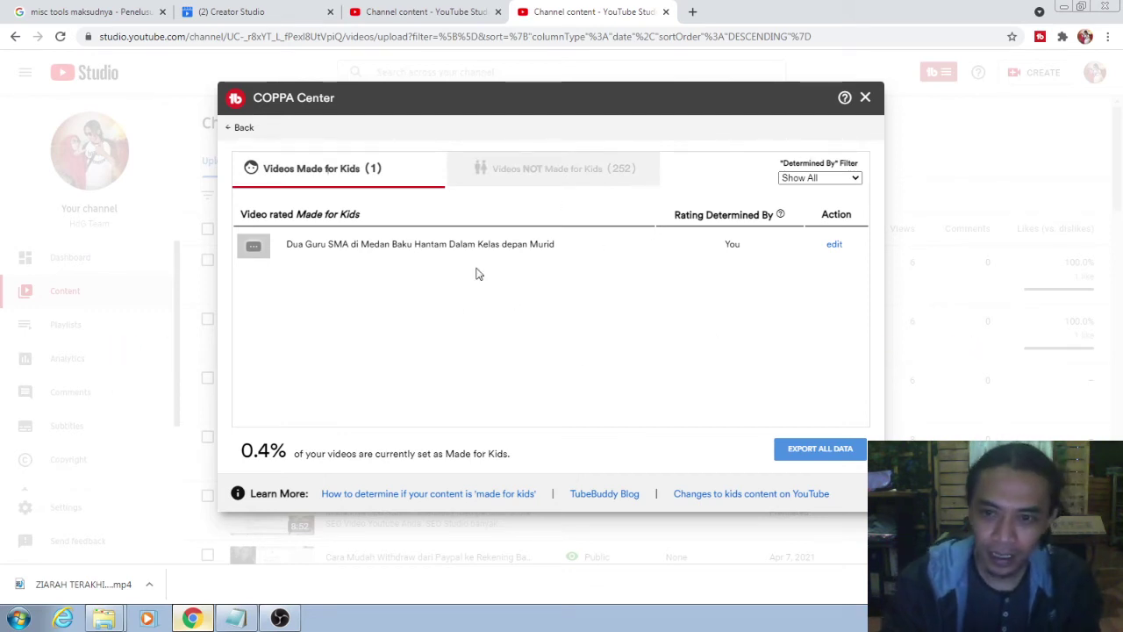
{"action": "left_click", "coordinate": [868, 106]}
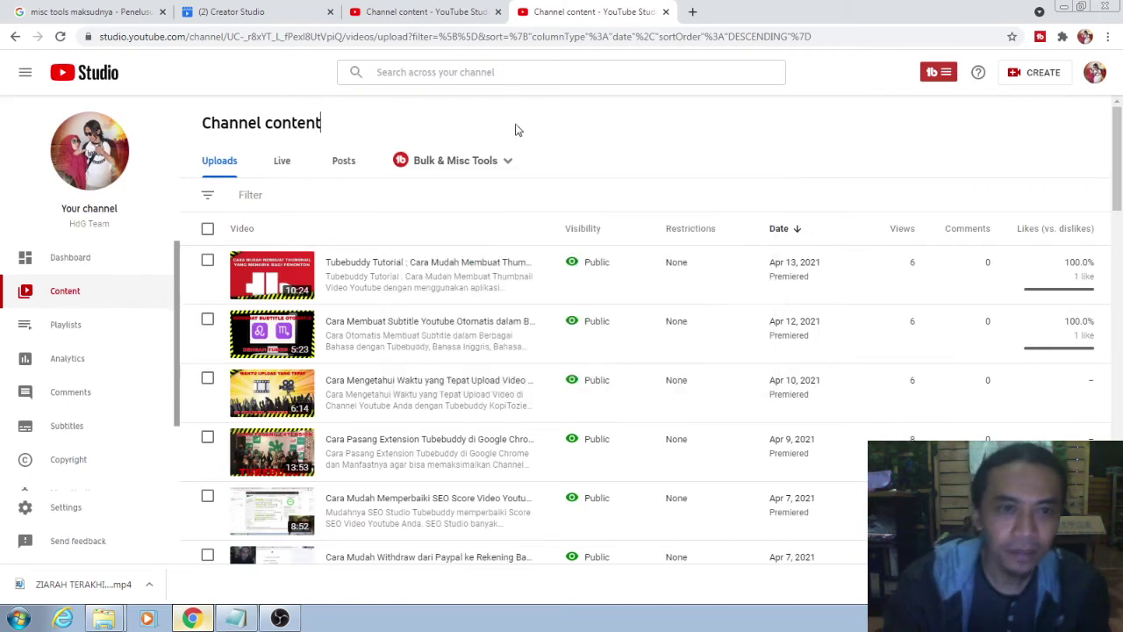
- Filter the channel's uploads by titles containing "baku hantam"
{"action": "left_click", "coordinate": [413, 73]}
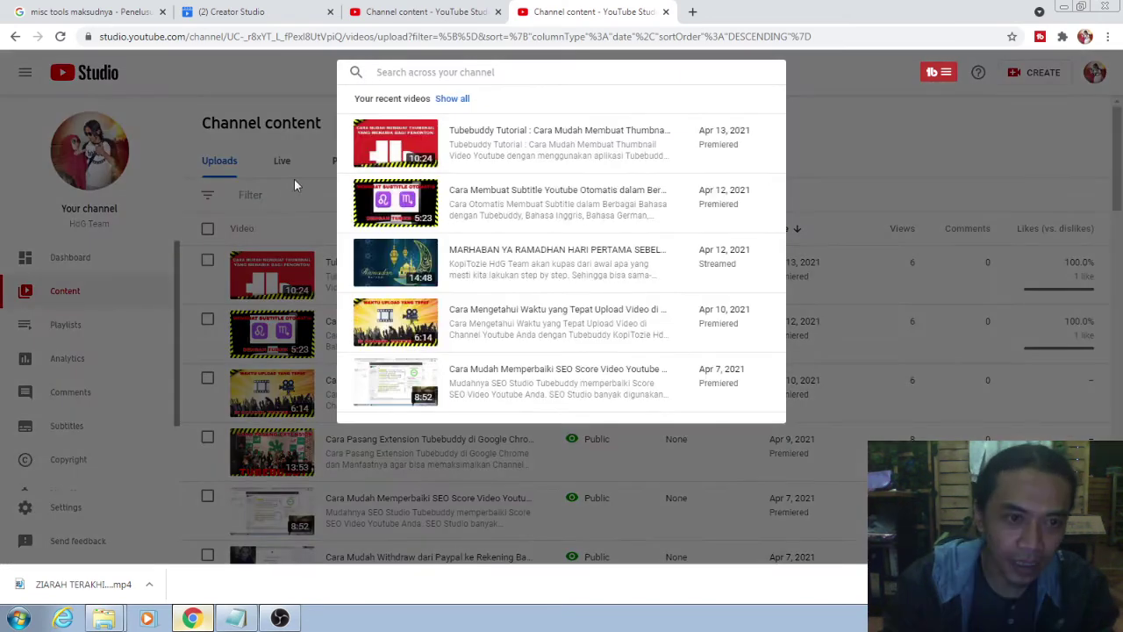
{"action": "left_click", "coordinate": [849, 138]}
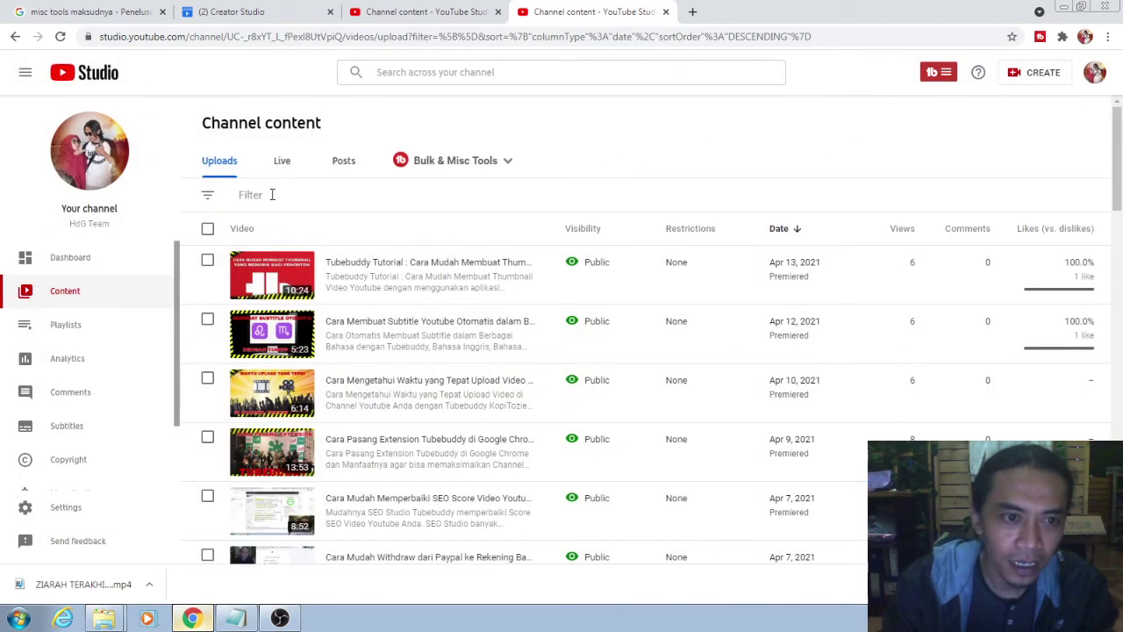
{"action": "left_click", "coordinate": [260, 194]}
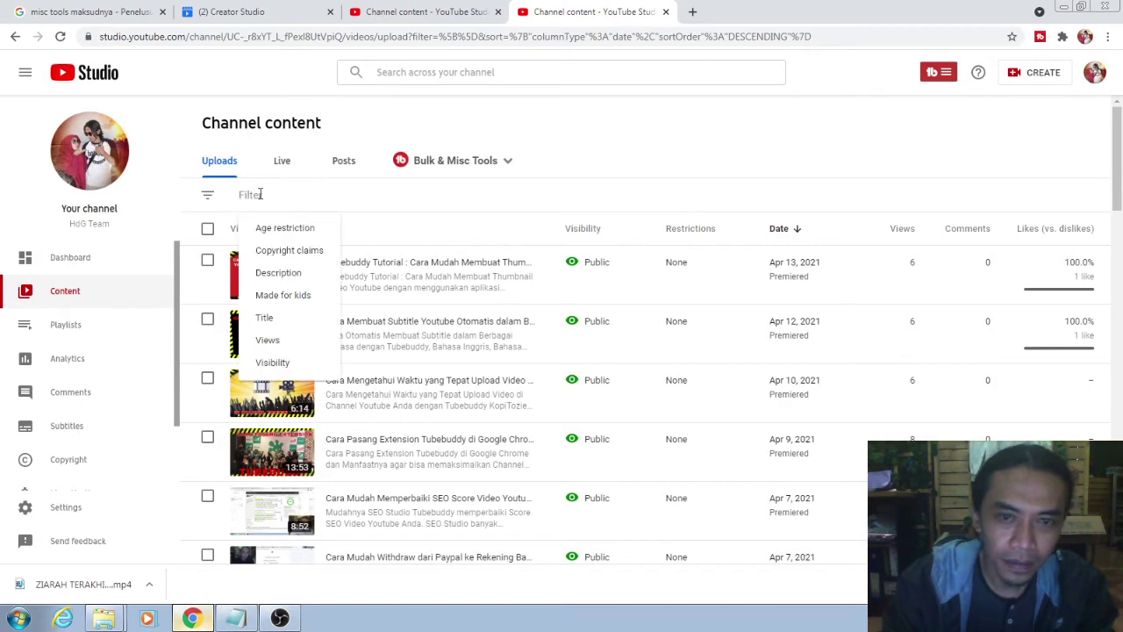
{"action": "type", "text": "baku"}
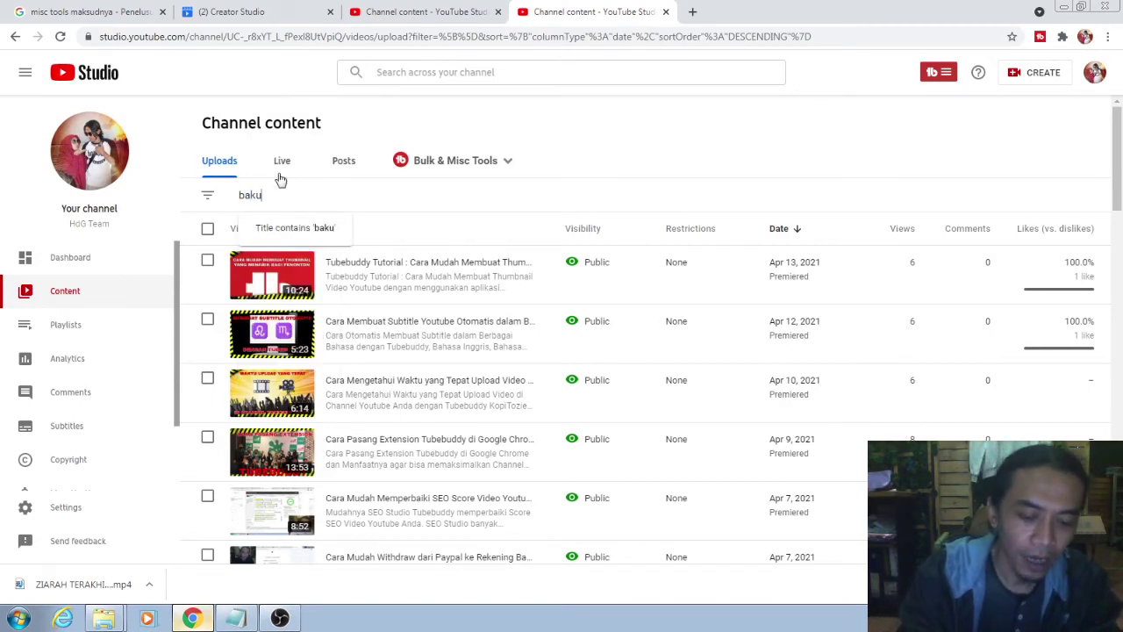
{"action": "type", "text": " hantam"}
{"action": "key", "text": "Return"}
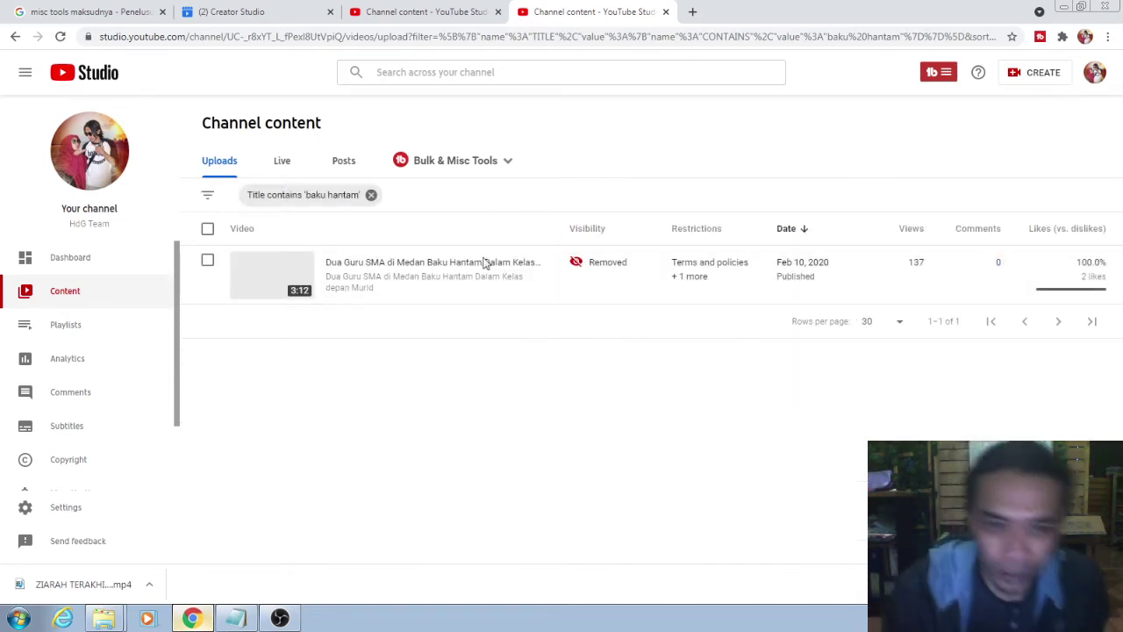
- Permanently delete the video "Dua Guru SMA di Medan Baku Hantam Dalam Kelas depan Murid", acknowledging that deletion can't be undone
{"action": "left_click", "coordinate": [208, 261]}
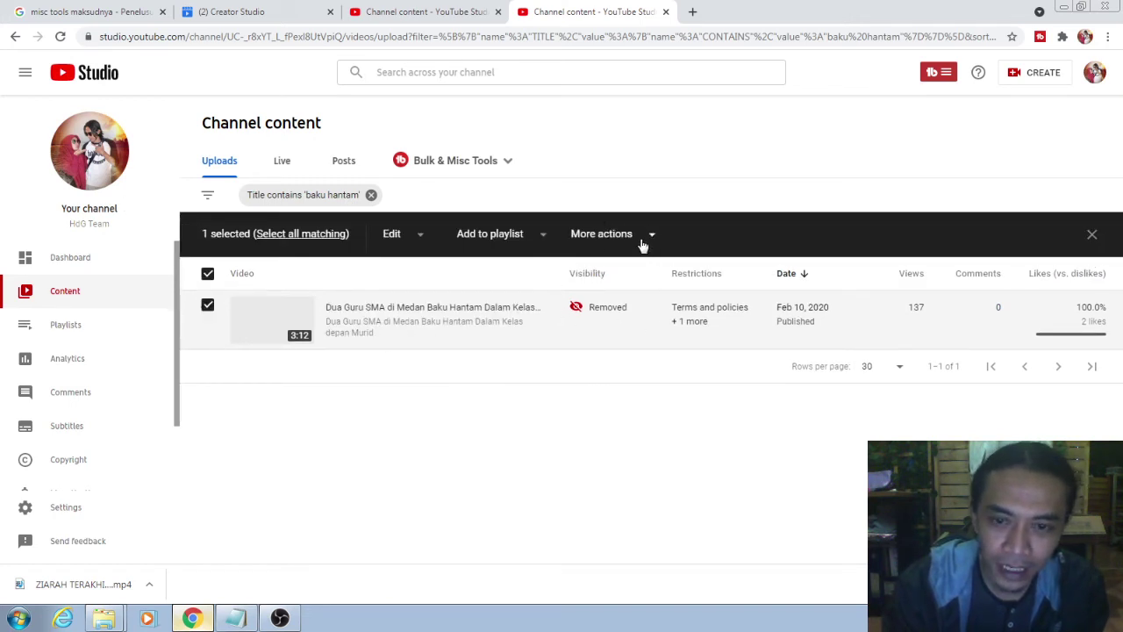
{"action": "left_click", "coordinate": [658, 237]}
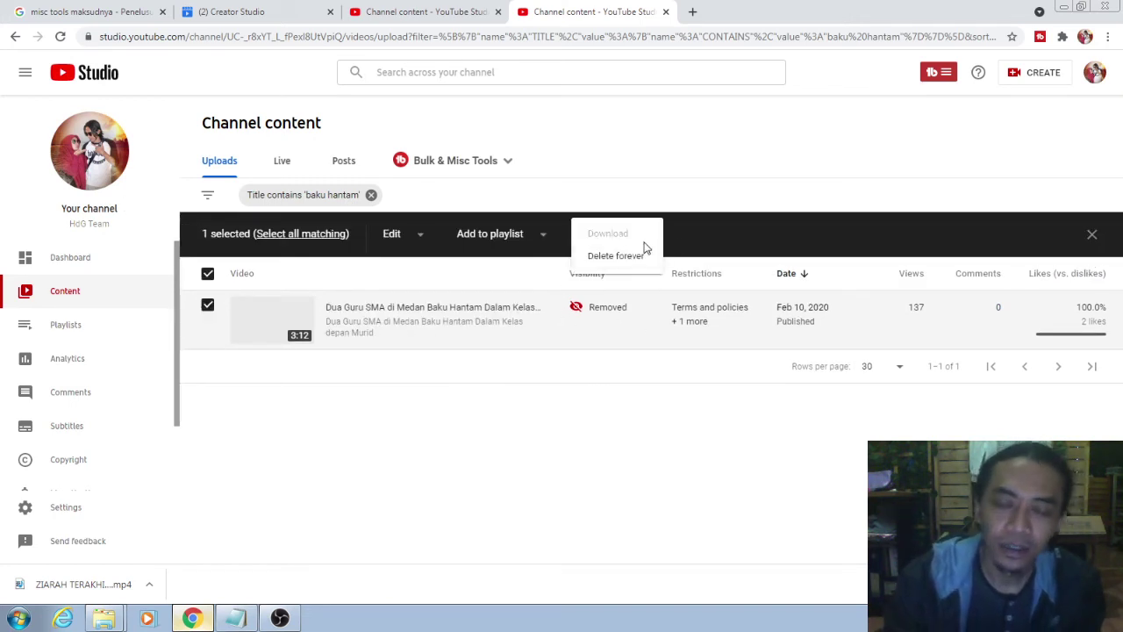
{"action": "left_click", "coordinate": [614, 256]}
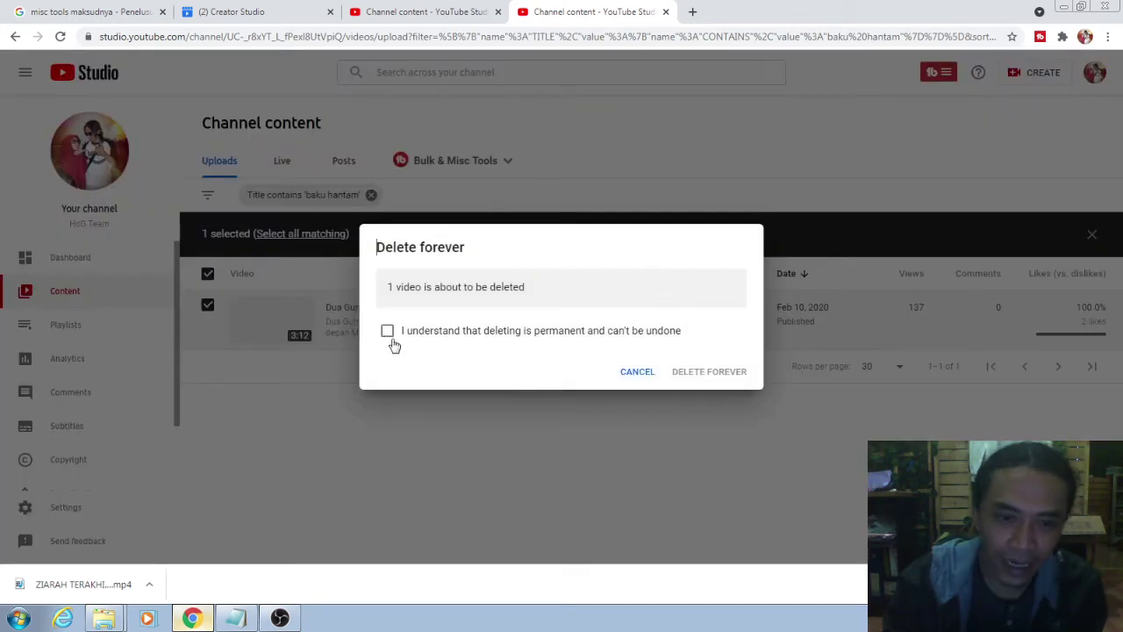
{"action": "left_click", "coordinate": [470, 338]}
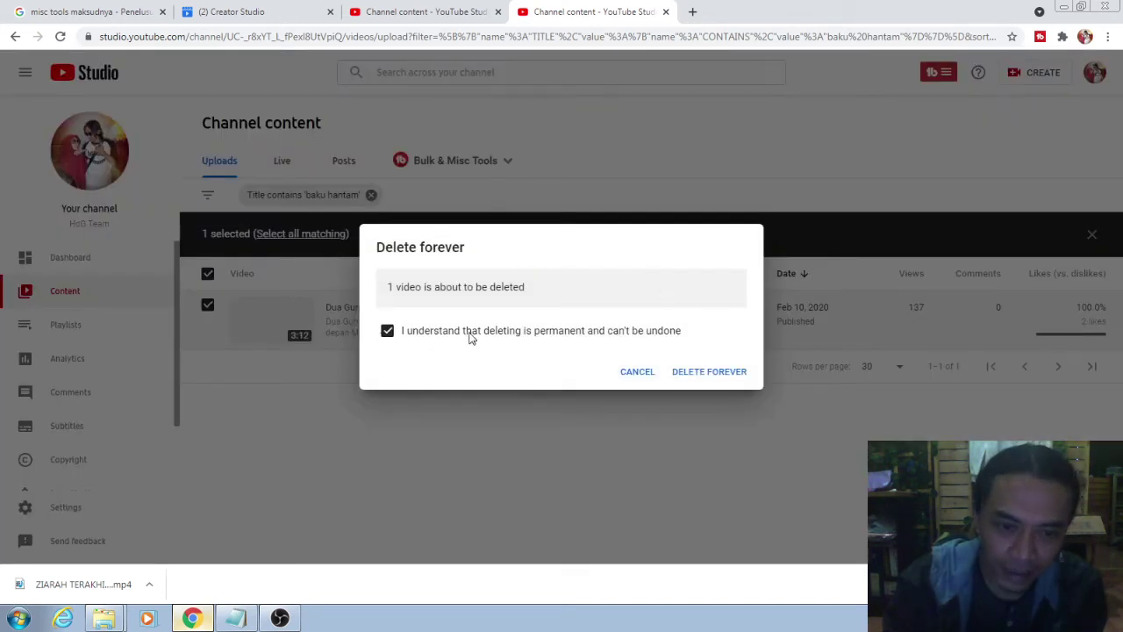
{"action": "left_click", "coordinate": [711, 372]}
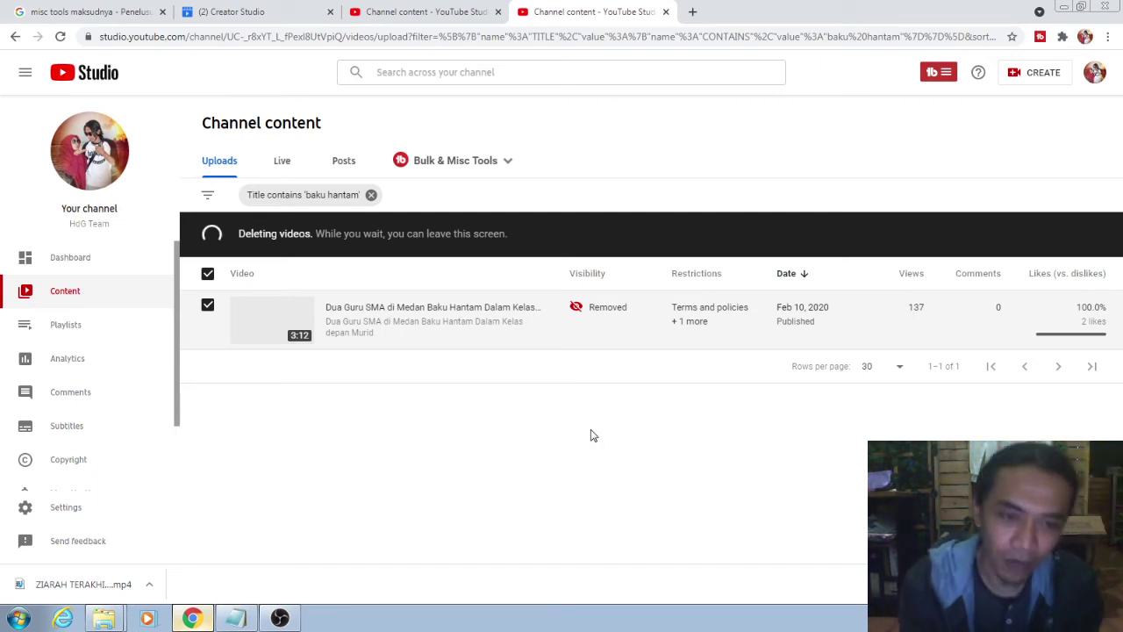
{"action": "left_click", "coordinate": [386, 11]}
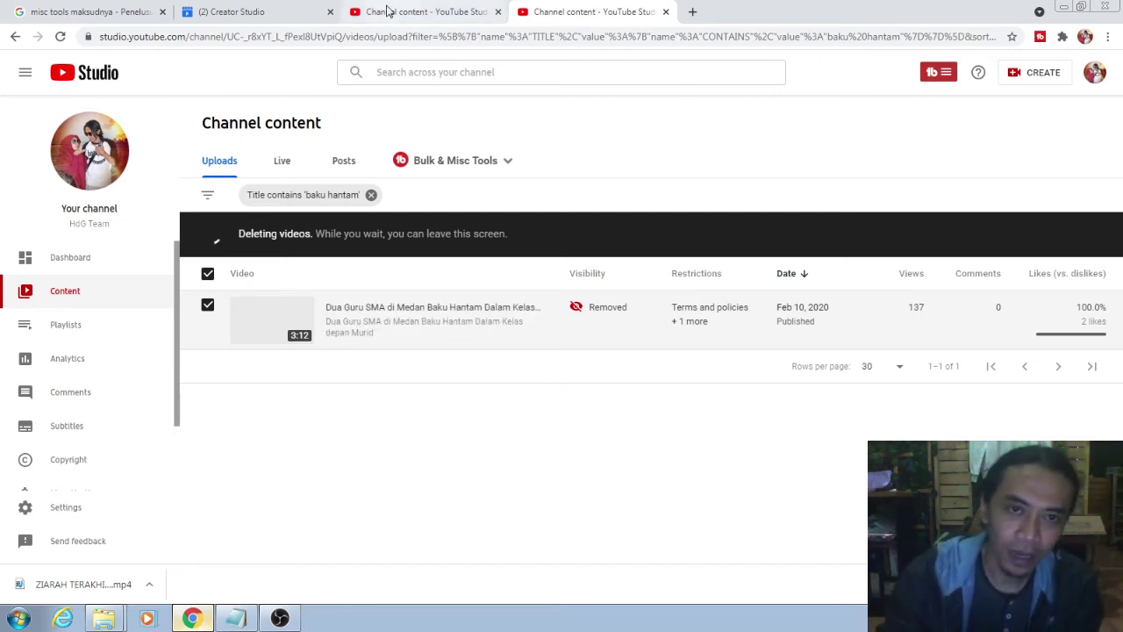
{"action": "left_click", "coordinate": [589, 10]}
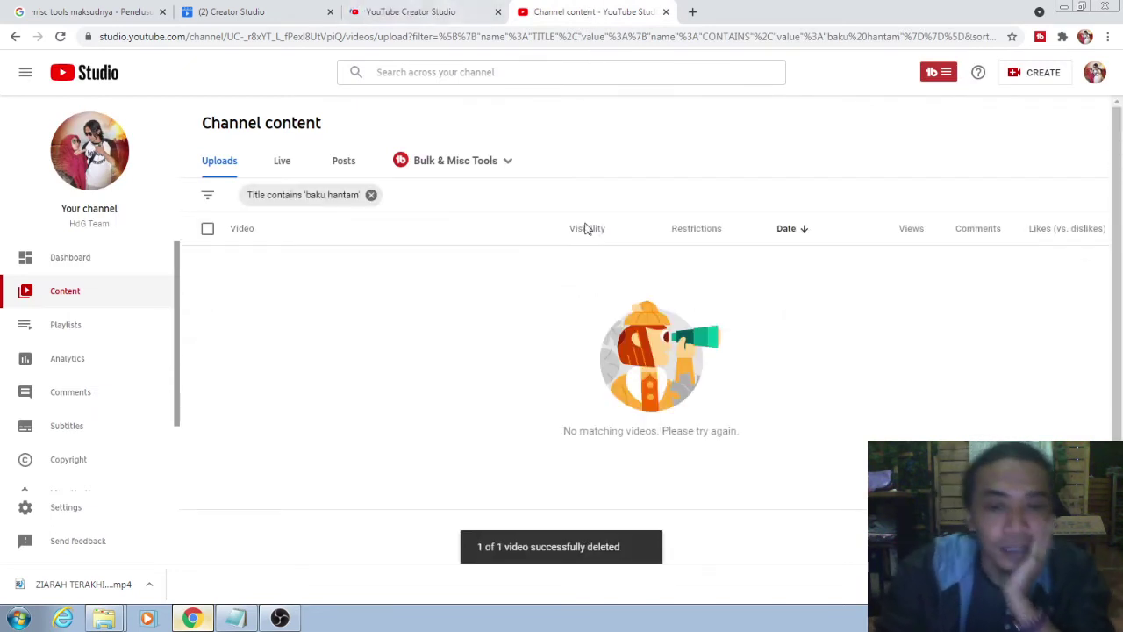
- Run the Demonetization Double-Check on the 100 most recent videos and close its report
{"action": "left_click", "coordinate": [493, 163]}
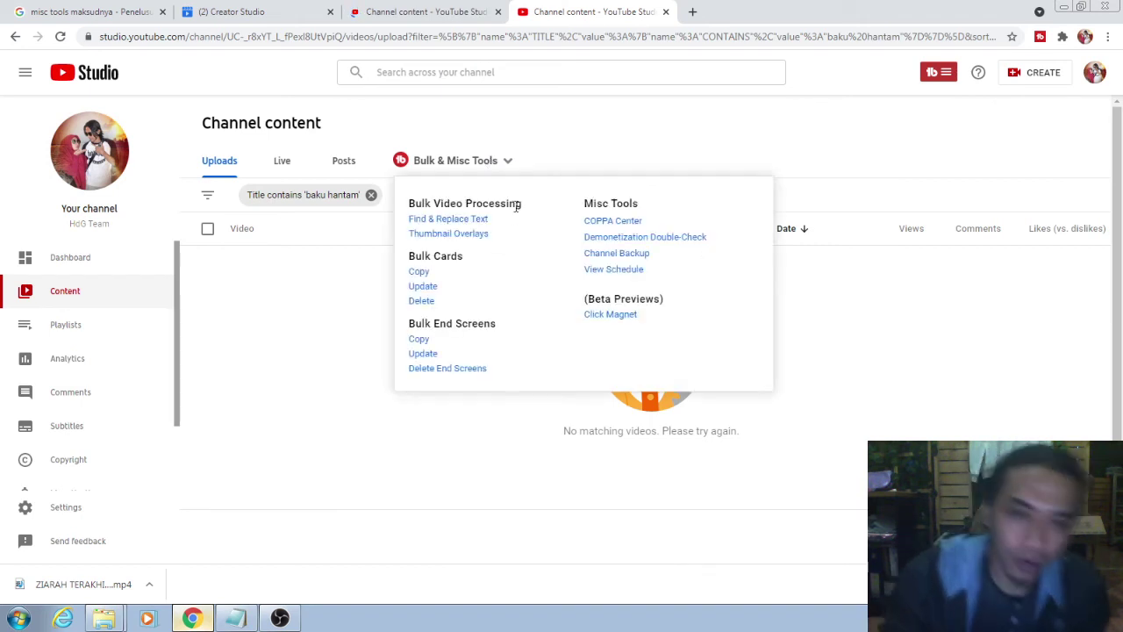
{"action": "left_click", "coordinate": [678, 238]}
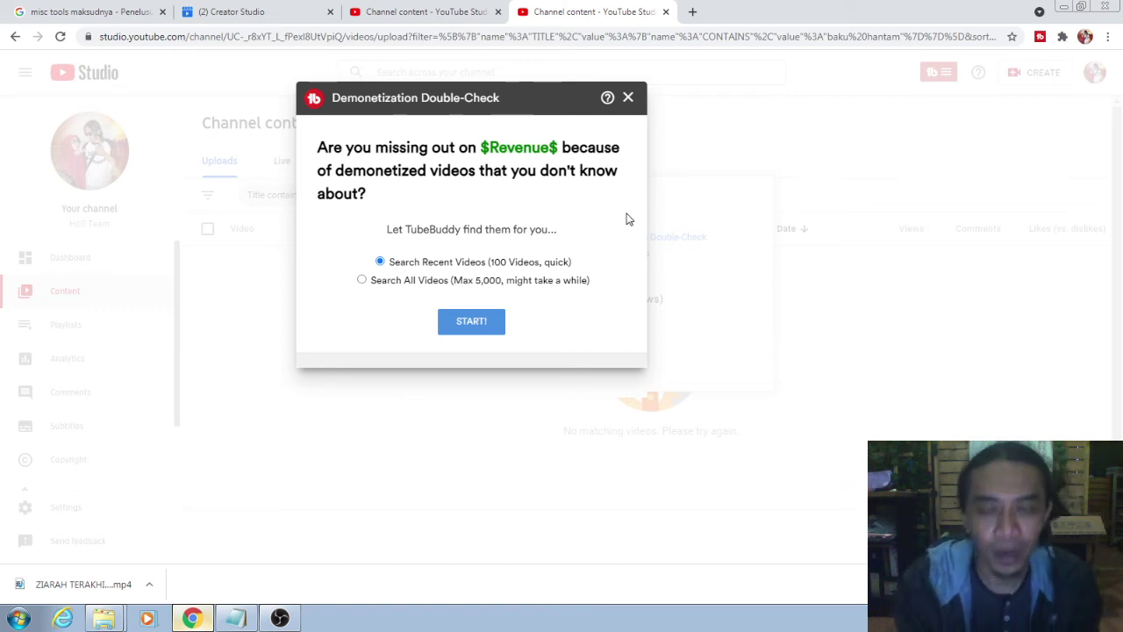
{"action": "left_click", "coordinate": [474, 330]}
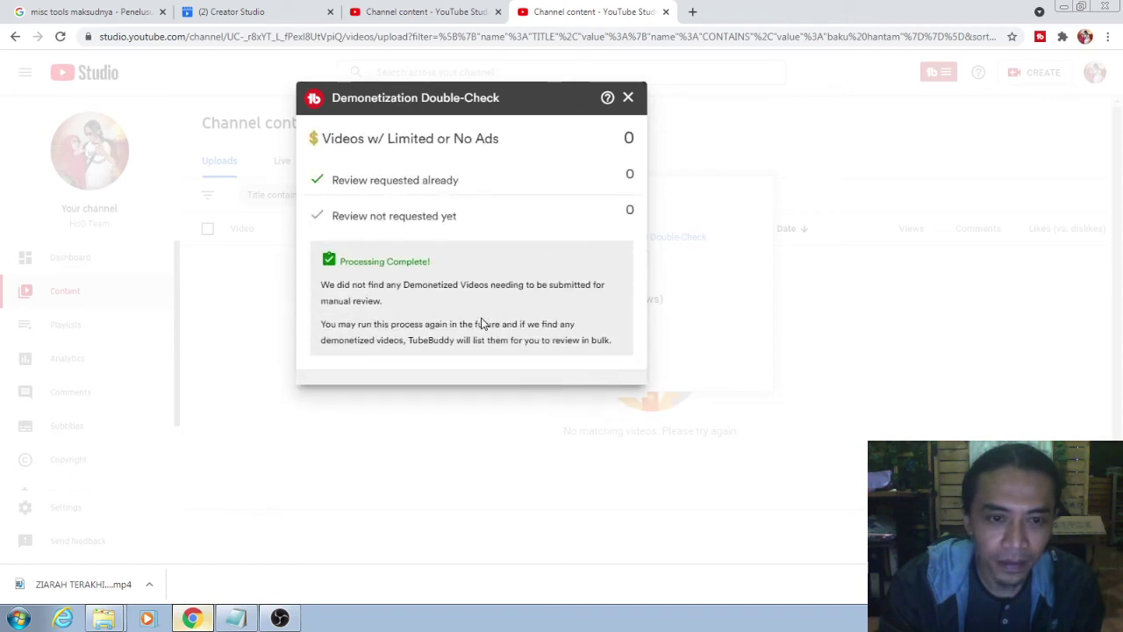
{"action": "left_click", "coordinate": [636, 104]}
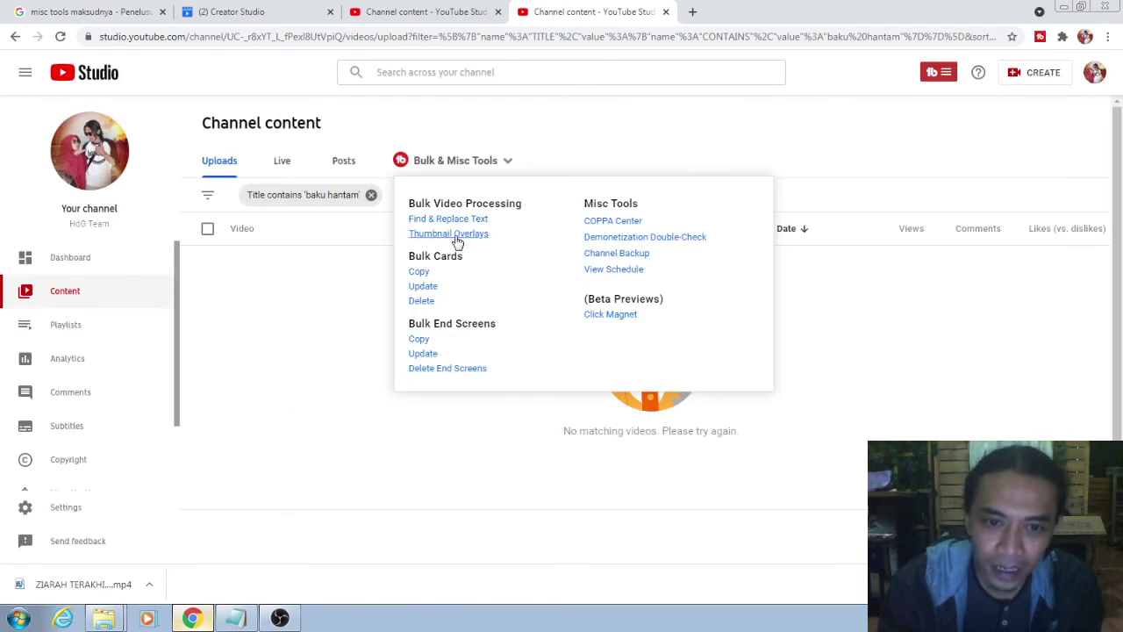
{"action": "left_click", "coordinate": [614, 243]}
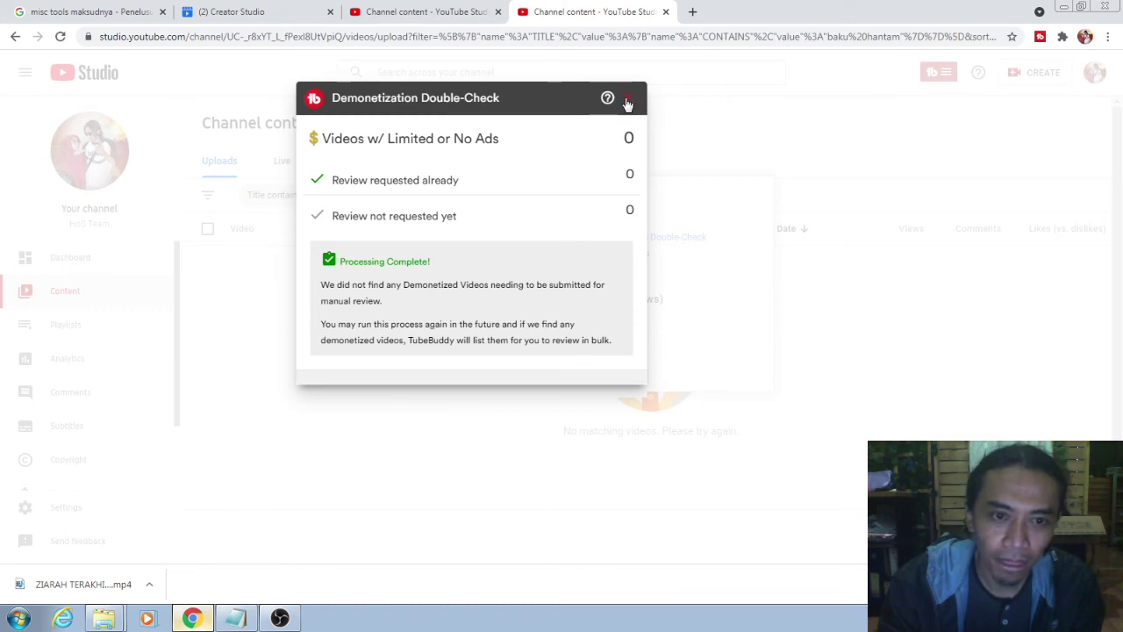
{"action": "left_click", "coordinate": [627, 101]}
{"action": "left_click", "coordinate": [619, 240]}
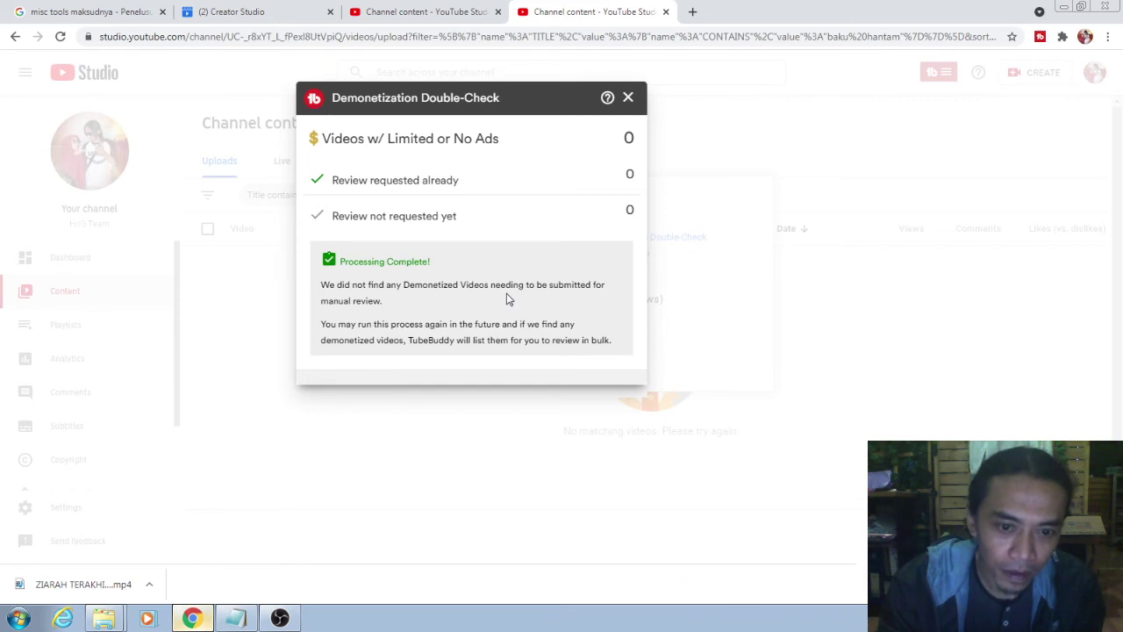
{"action": "left_click", "coordinate": [628, 98]}
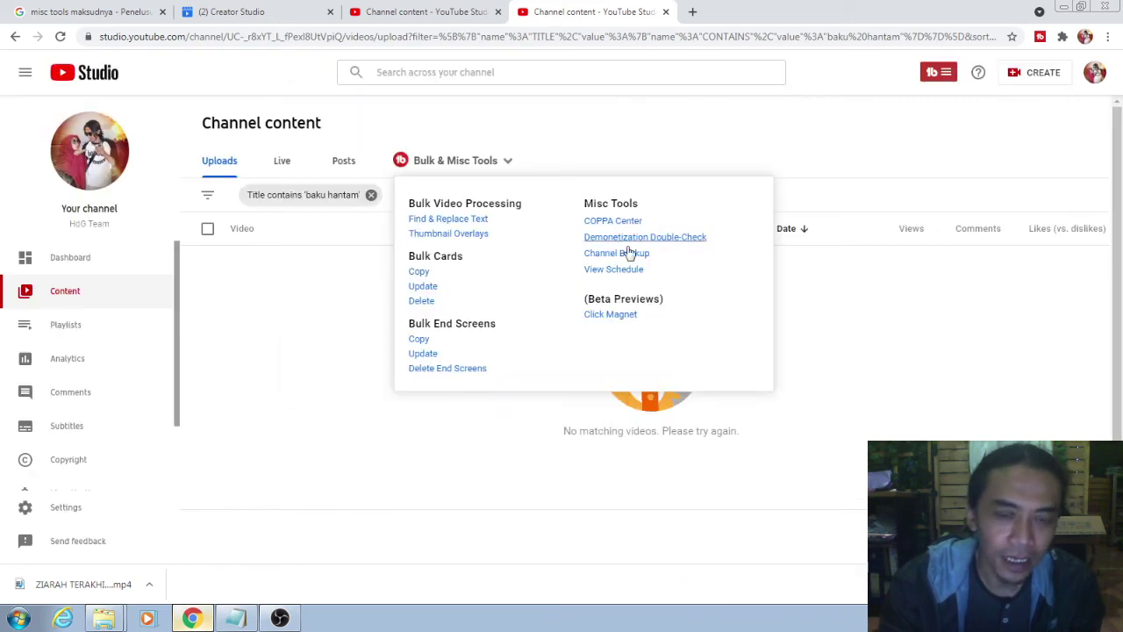
- Remove the "baku hantam" title filter from the list of uploads
{"action": "left_click", "coordinate": [369, 396]}
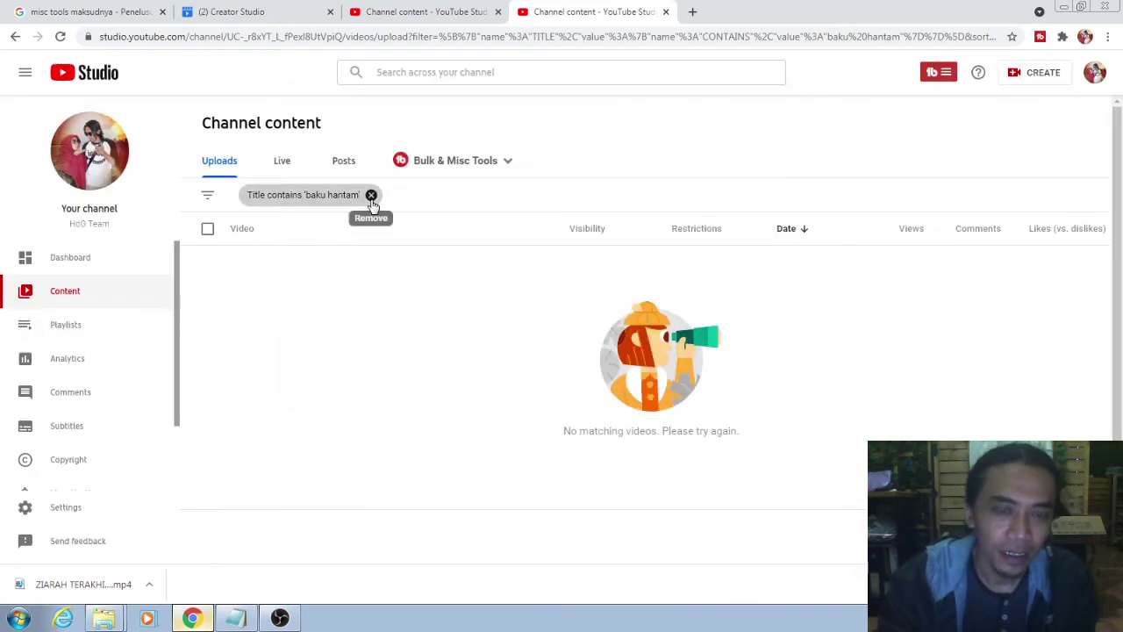
{"action": "left_click", "coordinate": [371, 196]}
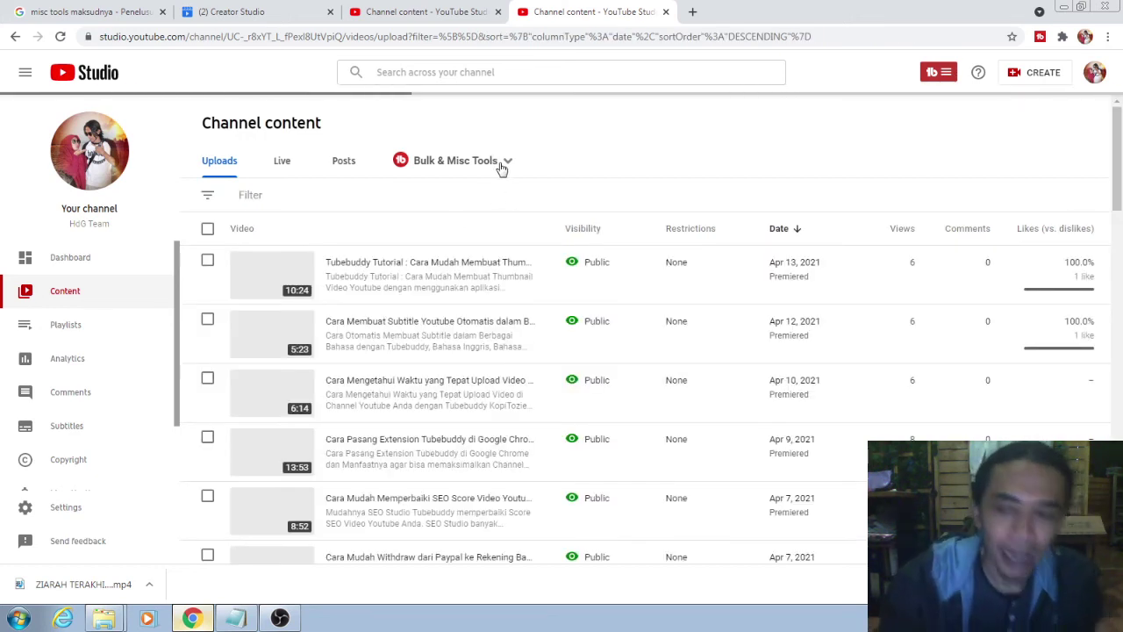
- Start a Channel Backup covering only videos since the last successful backup and close the dialog
{"action": "left_click", "coordinate": [504, 165]}
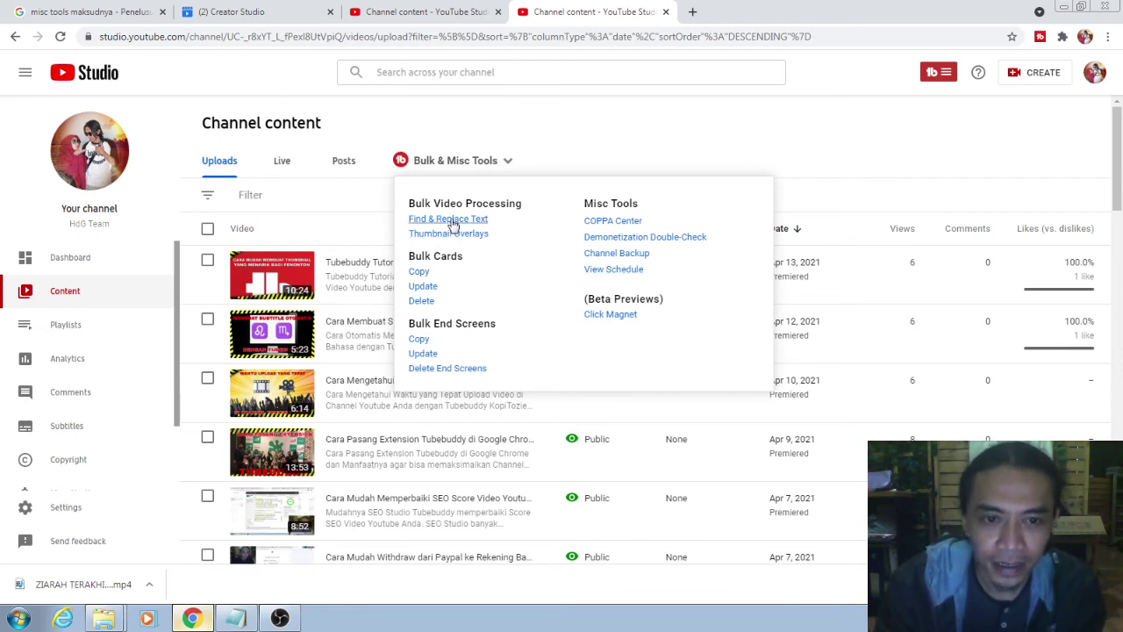
{"action": "left_click", "coordinate": [620, 254]}
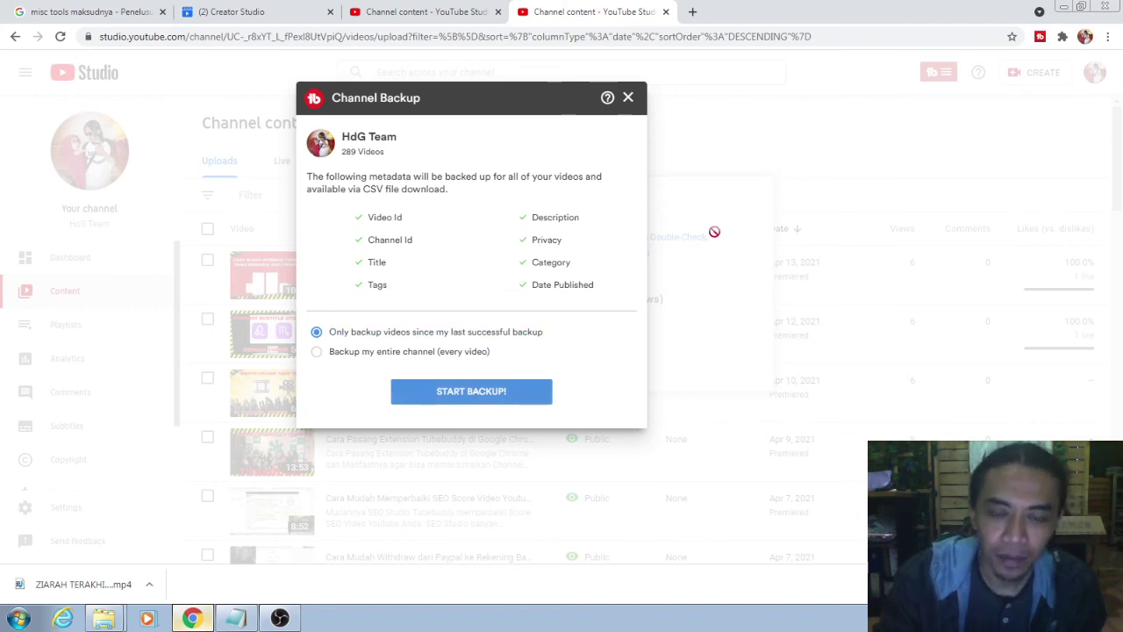
{"action": "left_click", "coordinate": [481, 393]}
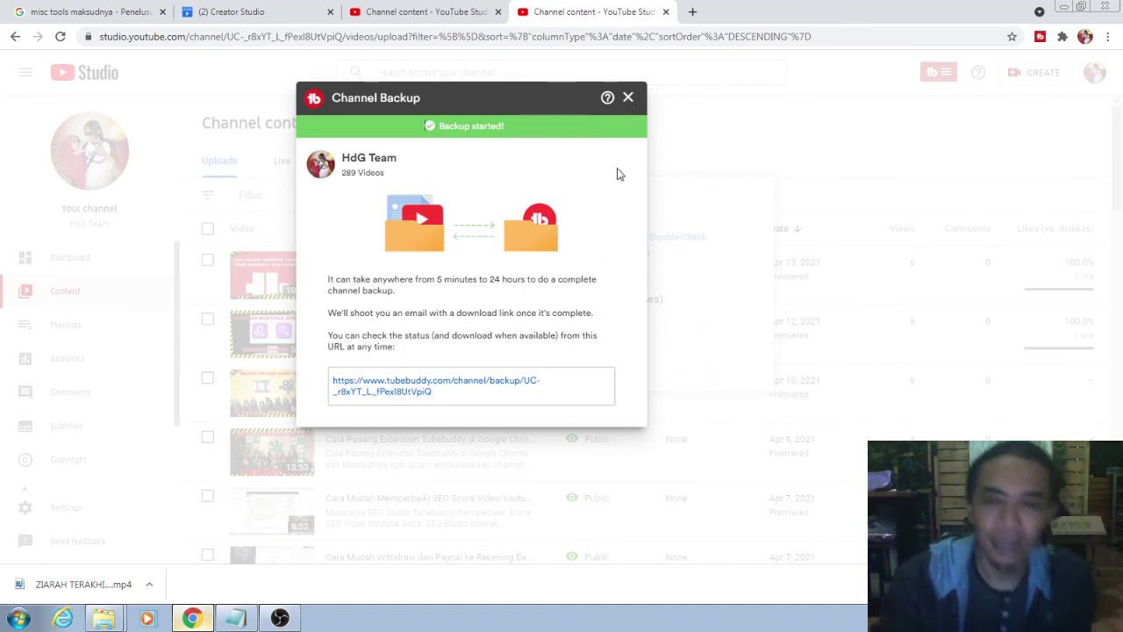
{"action": "left_click", "coordinate": [628, 103]}
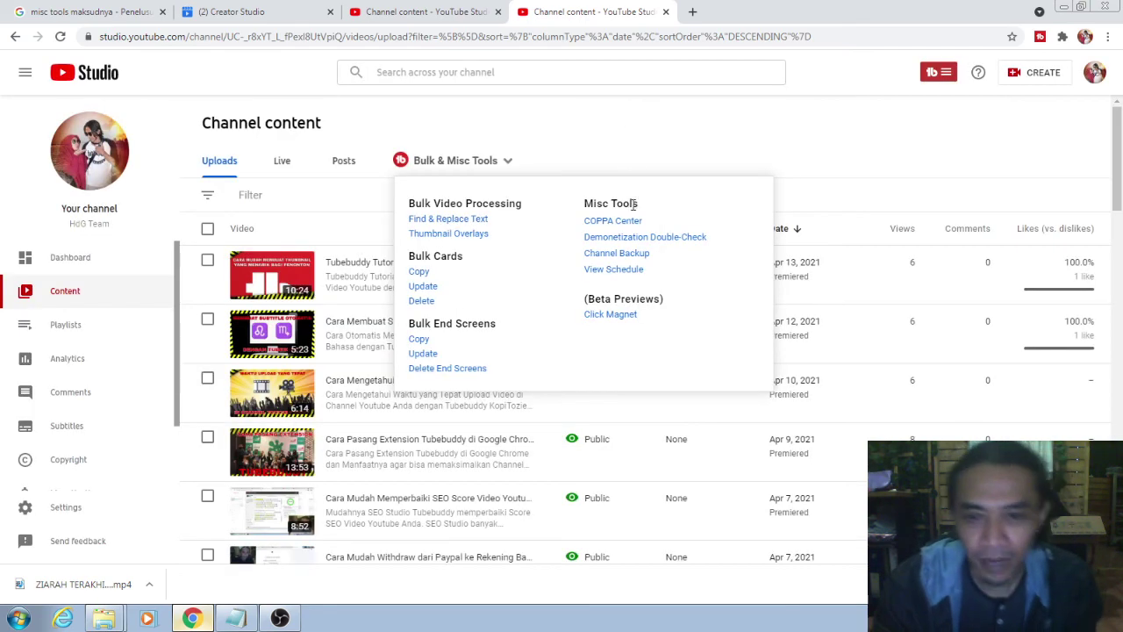
- Check the schedule for videos set to be published or sunsetted, and close it
{"action": "left_click", "coordinate": [613, 270]}
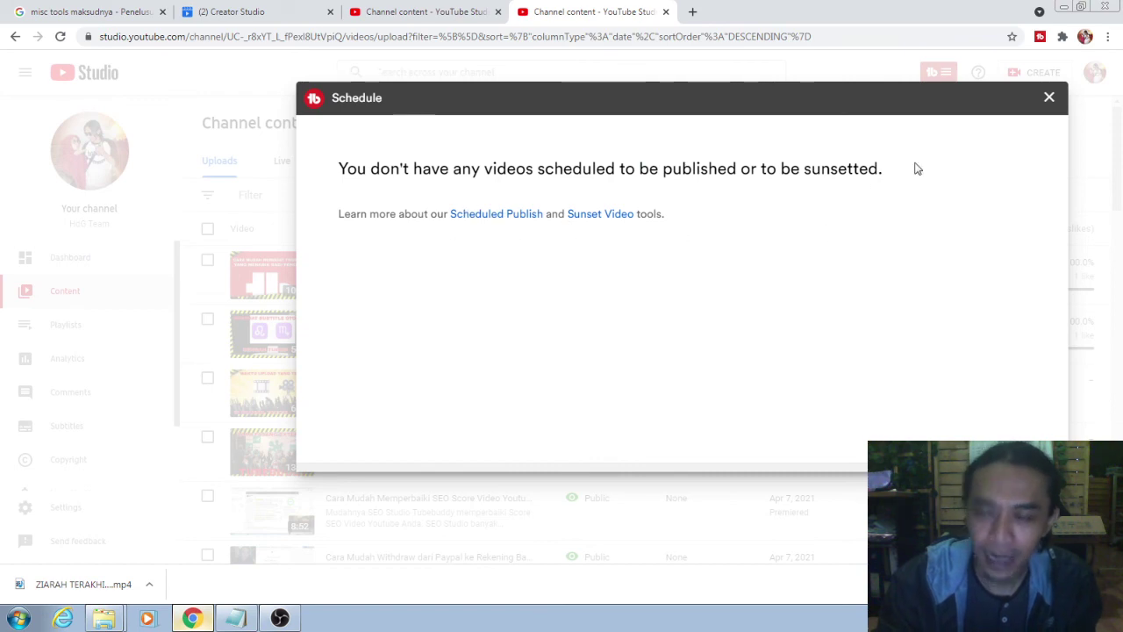
{"action": "left_click", "coordinate": [1056, 98]}
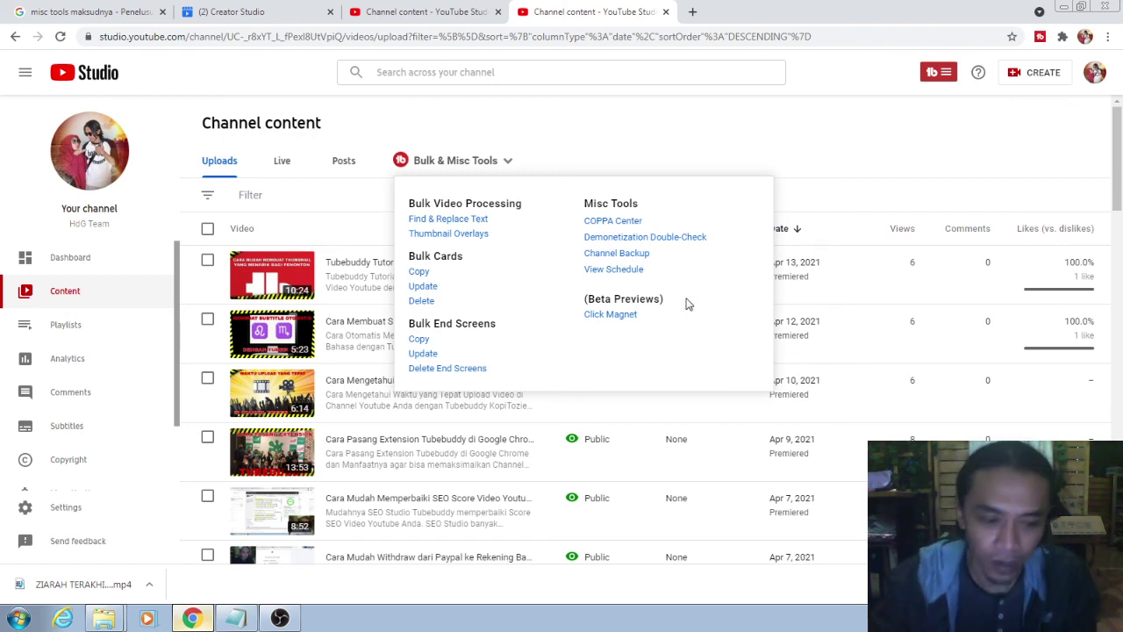
{"action": "left_click", "coordinate": [279, 619]}
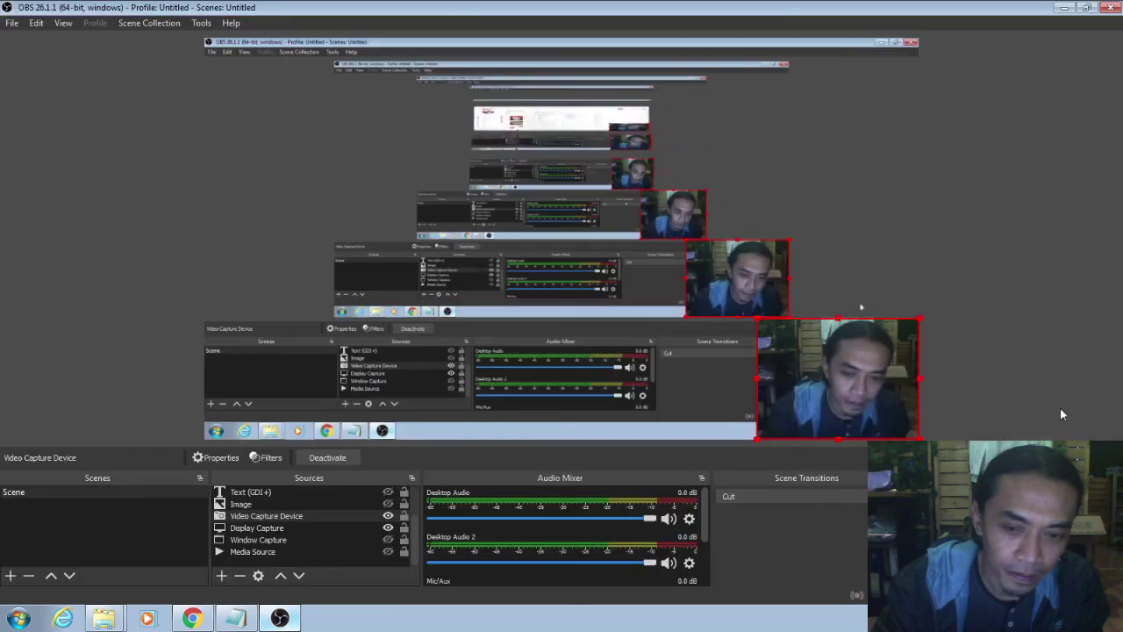